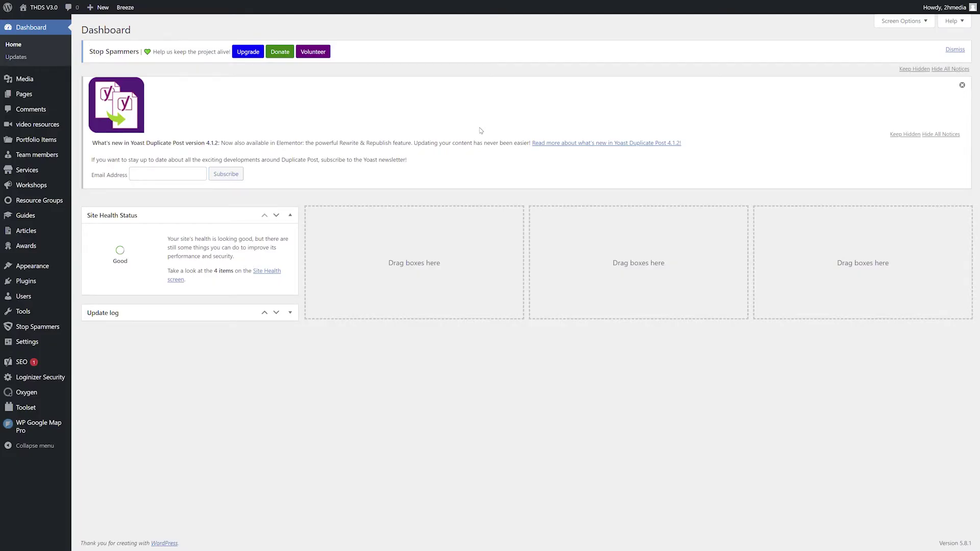
Create a new page titled "Example Webpage".
mouse_move(24, 94)
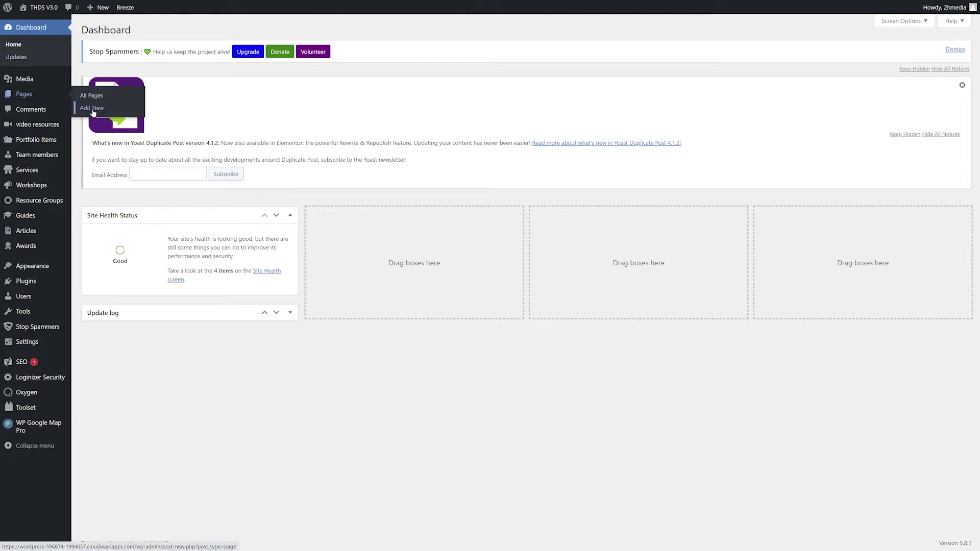
left_click(91, 109)
type("Exa")
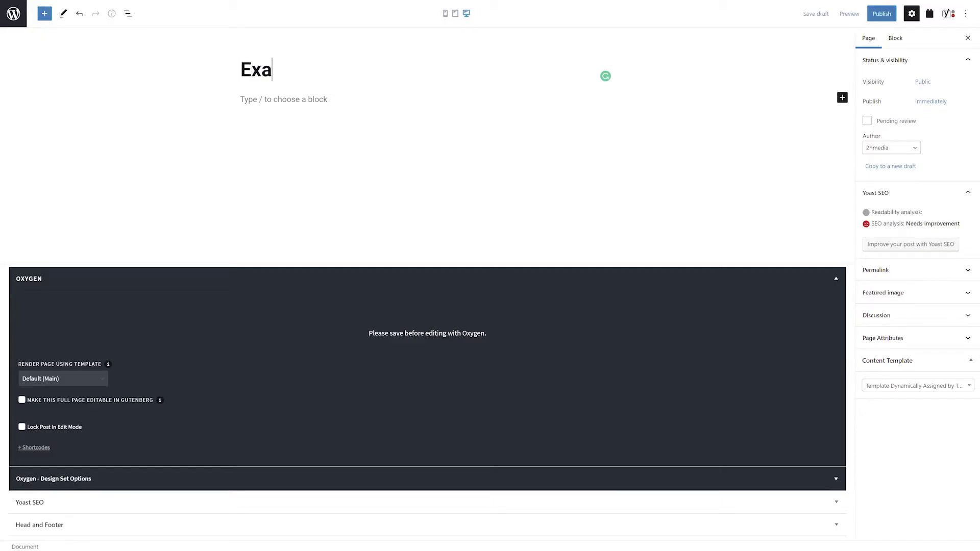
type("mple Webpage")
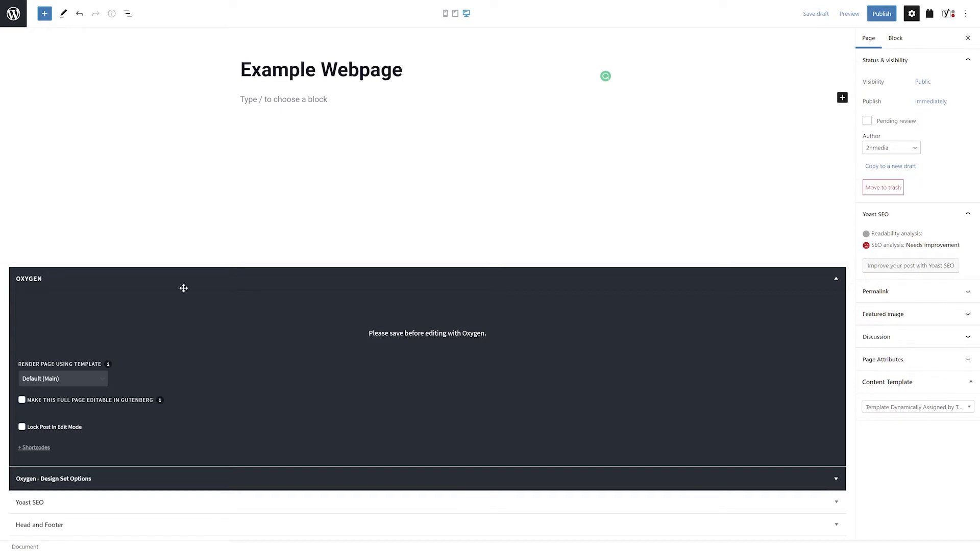
Set the page to render with the Main template, and open the saved draft in the Oxygen editor.
left_click(97, 376)
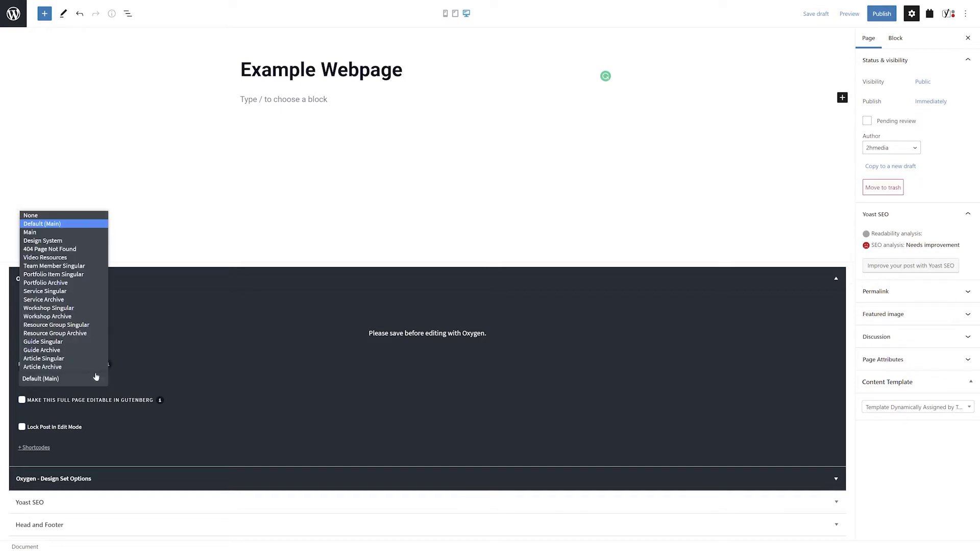
left_click(50, 233)
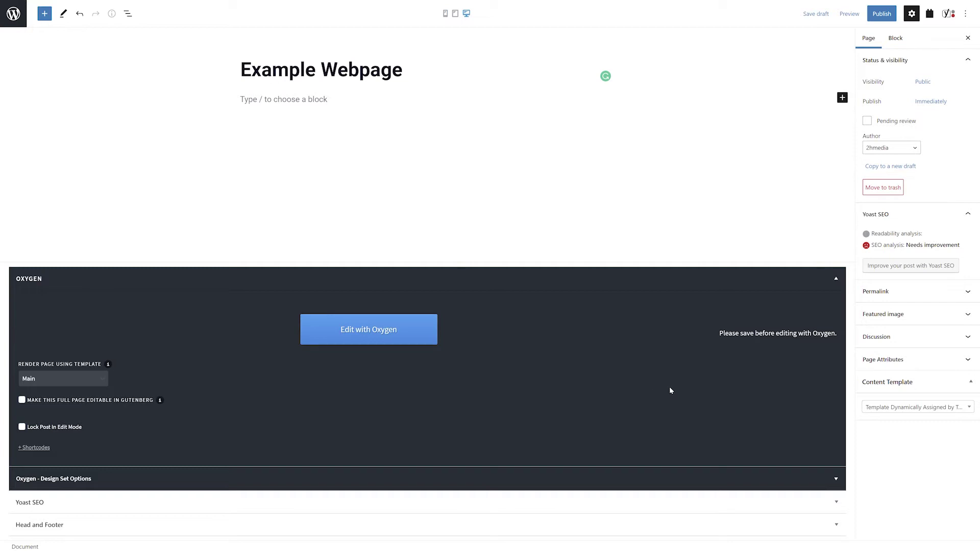
left_click(814, 12)
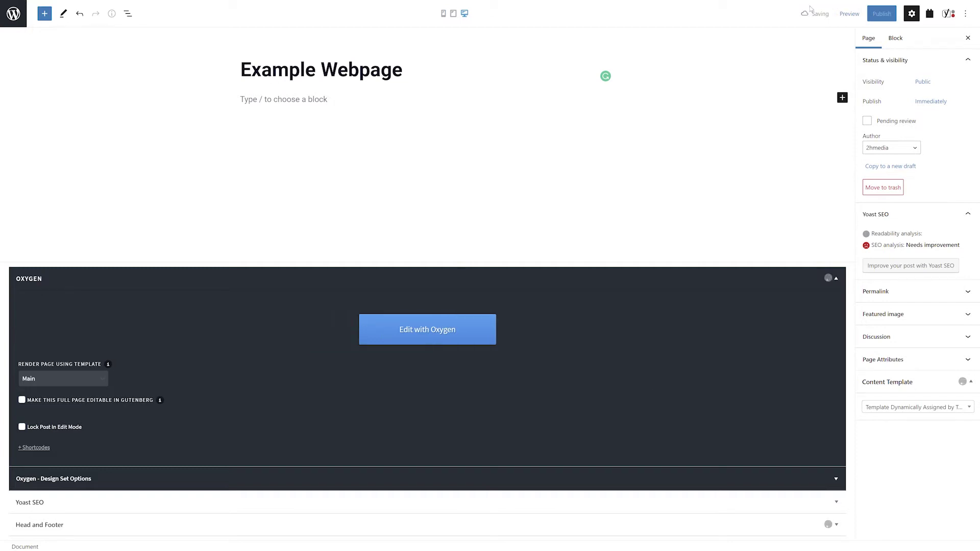
left_click(489, 329)
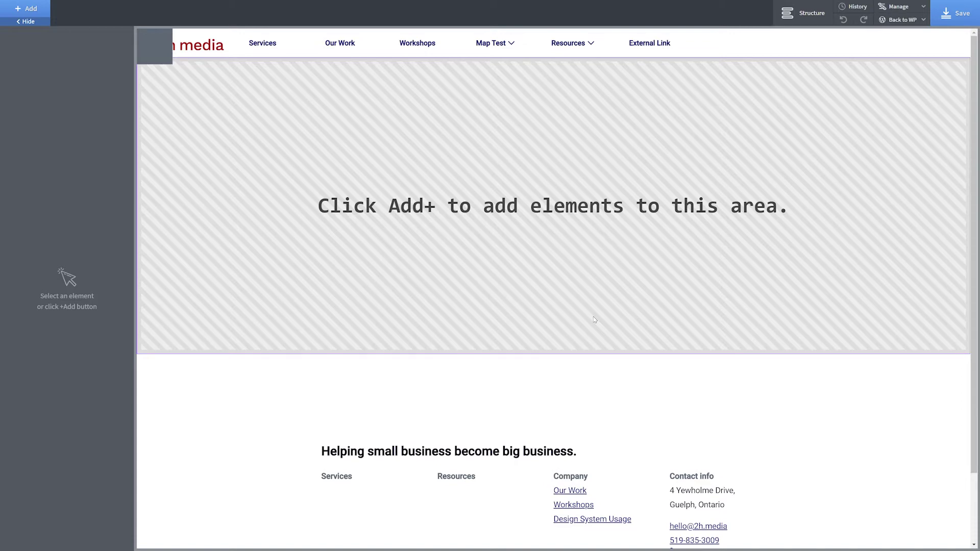
Add the Hero Section Bottom component from the THDS V3.0 design set to the empty inner content area.
left_click(526, 309)
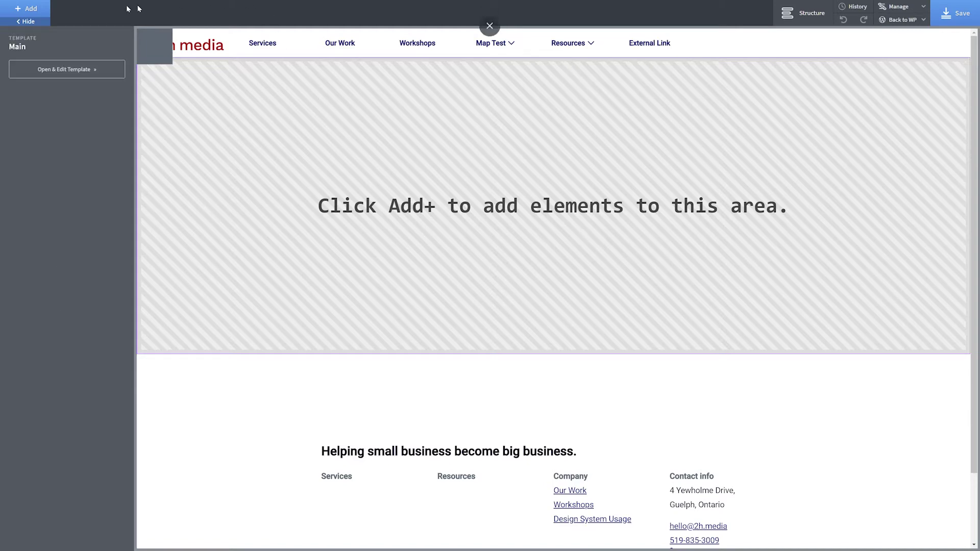
left_click(26, 8)
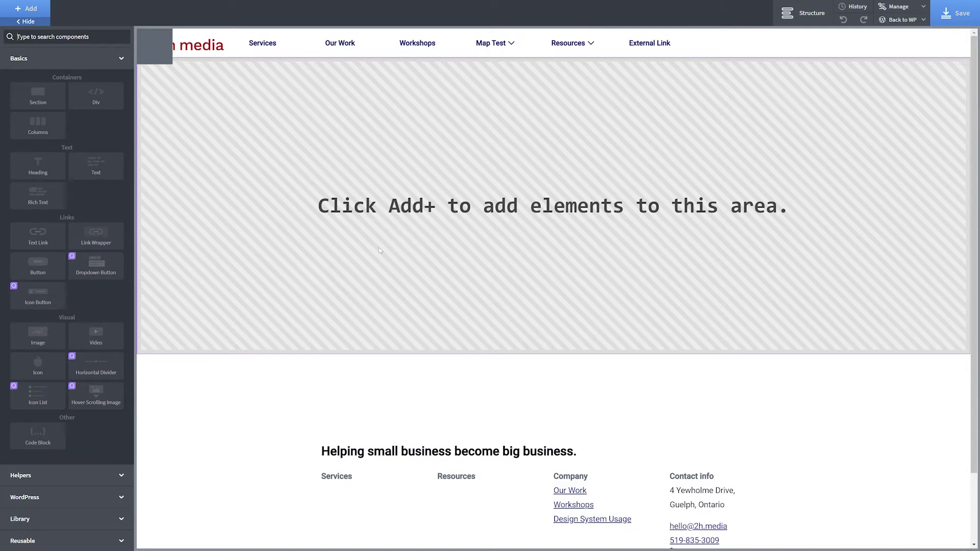
left_click(64, 519)
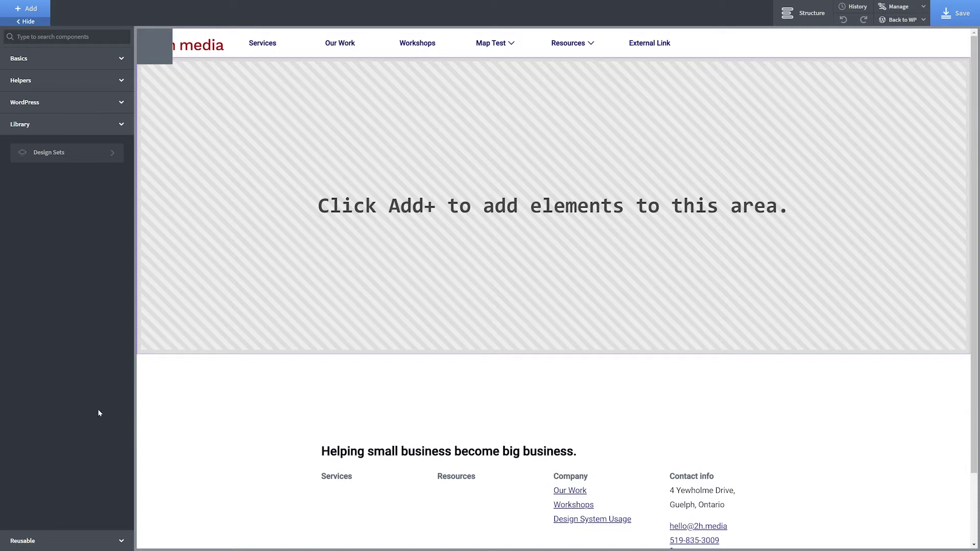
left_click(64, 157)
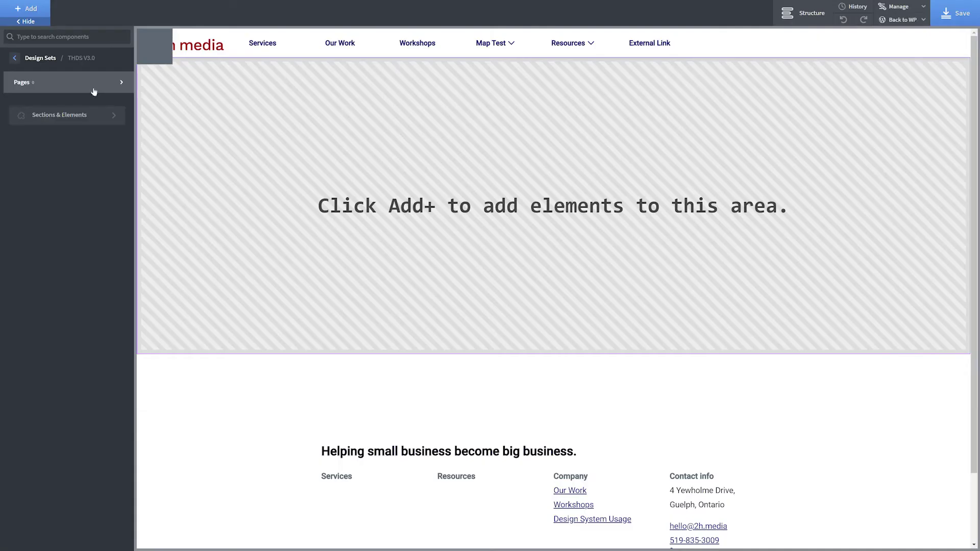
left_click(92, 121)
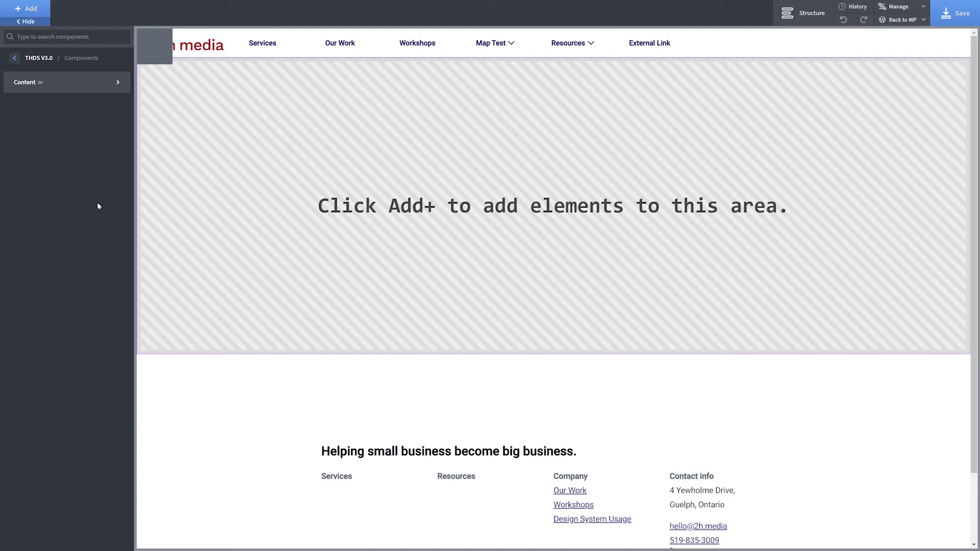
left_click(52, 83)
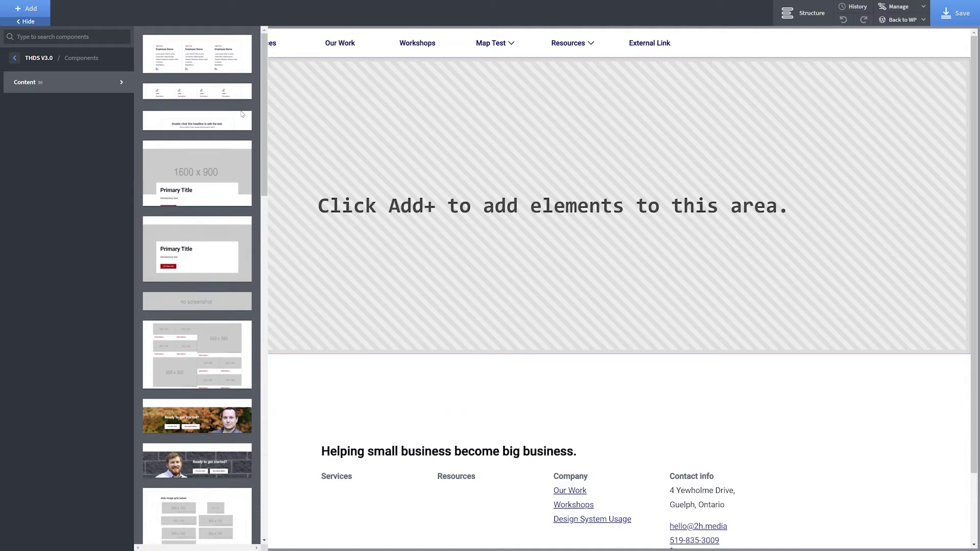
left_click(222, 169)
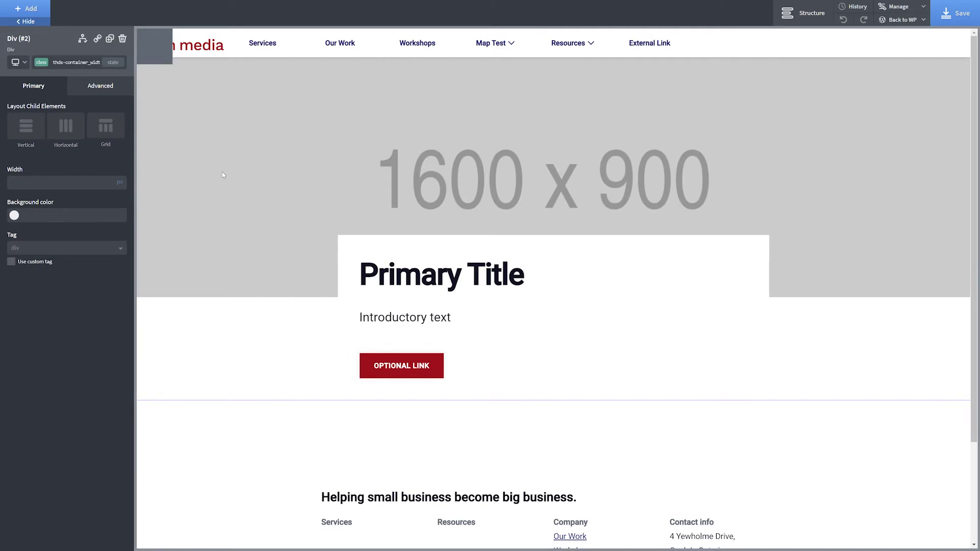
Add the Organism Copy Section component from the THDS V3.0 content components to the page.
left_click(248, 184)
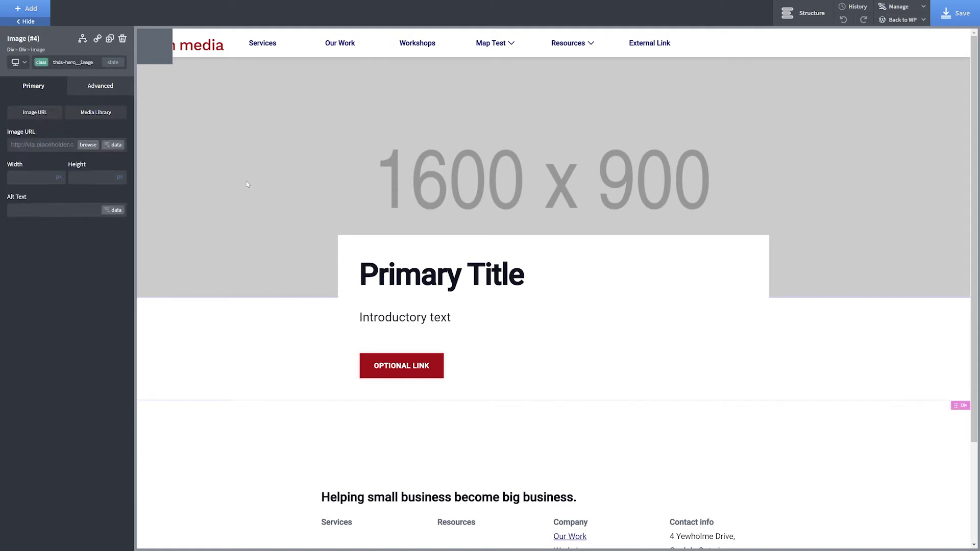
left_click(23, 9)
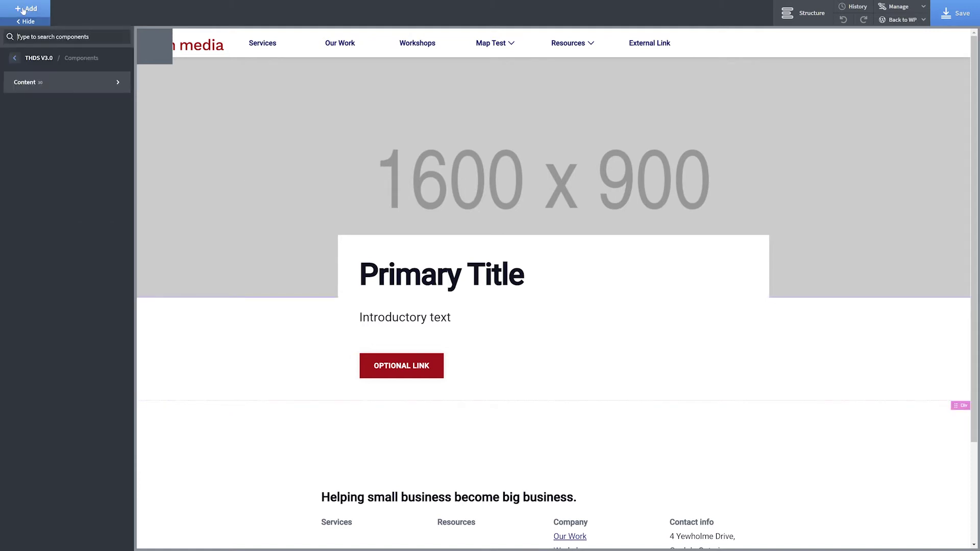
left_click(80, 89)
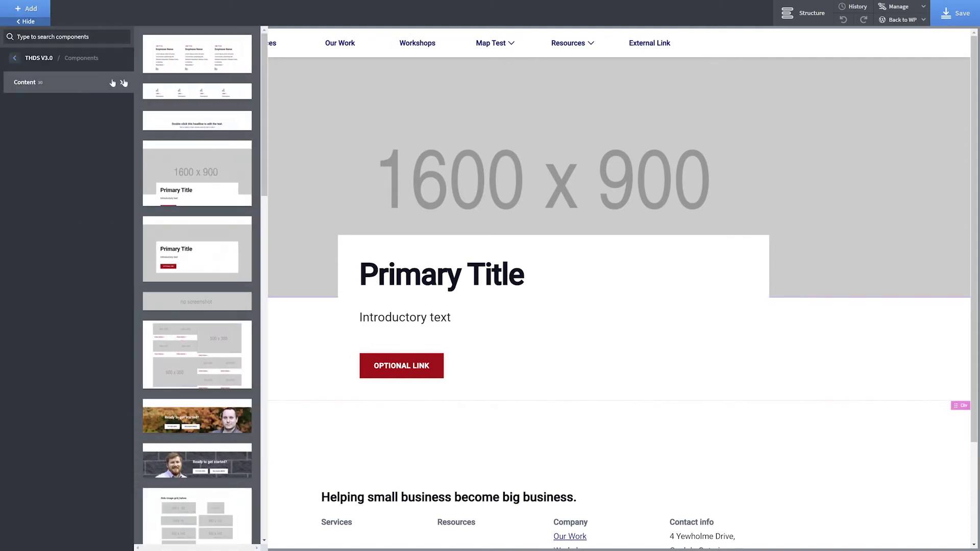
scroll(194, 248, "down", 5)
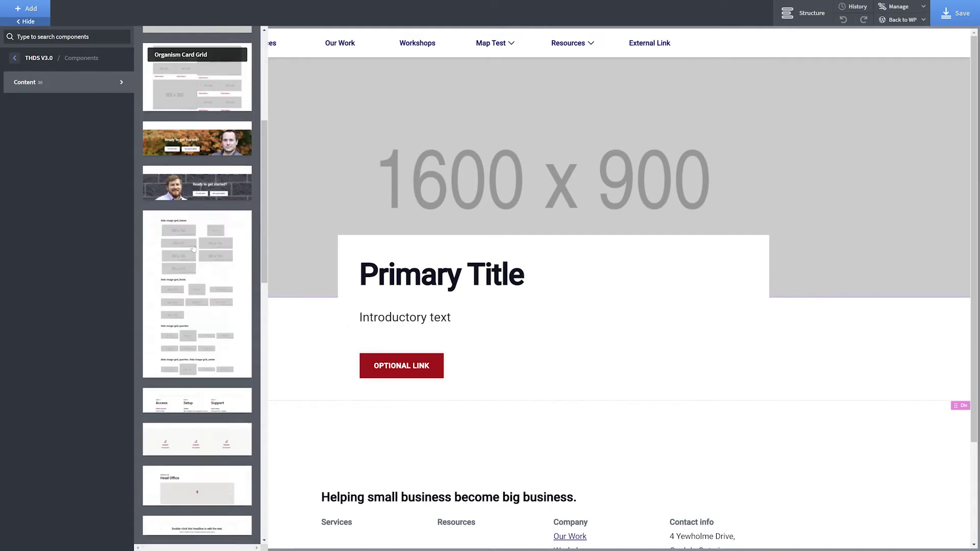
scroll(193, 249, "down", 6)
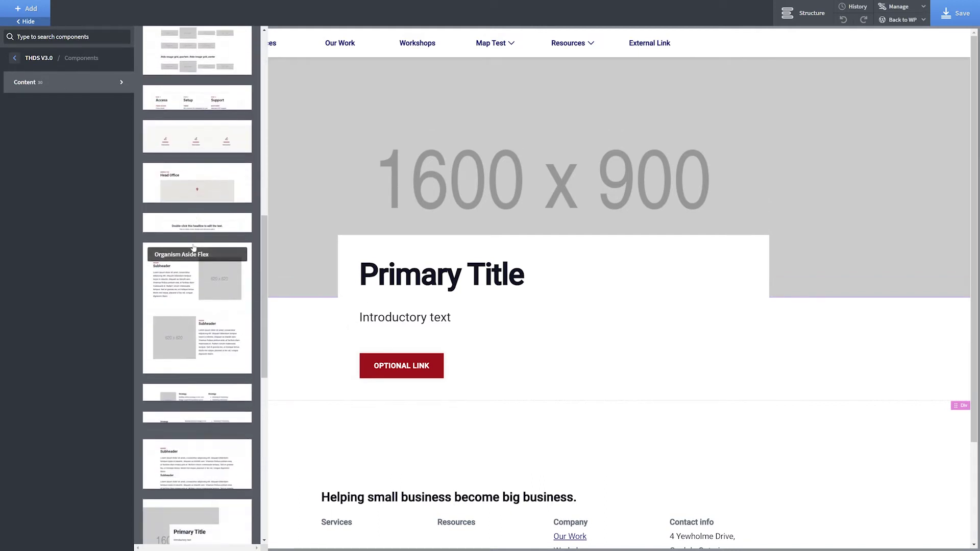
scroll(193, 248, "down", 3)
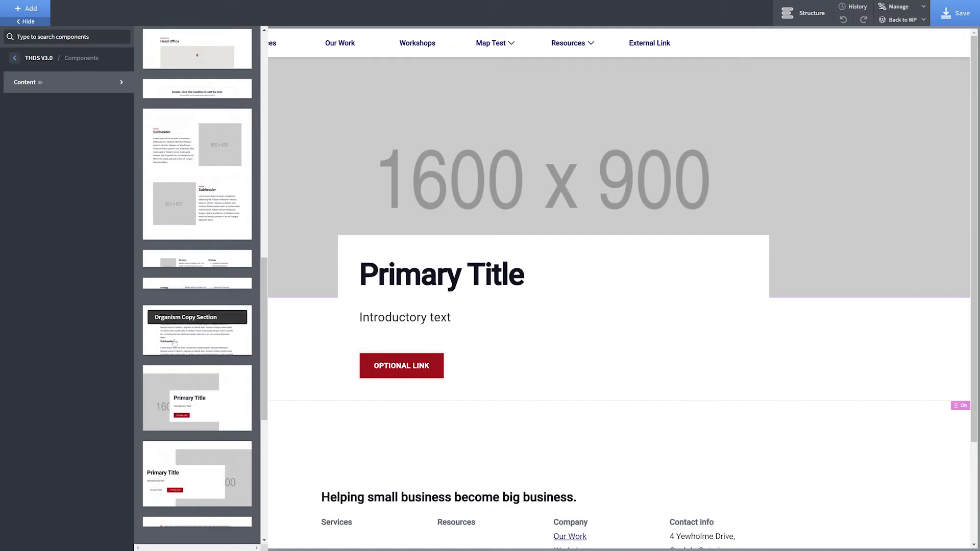
left_click(174, 343)
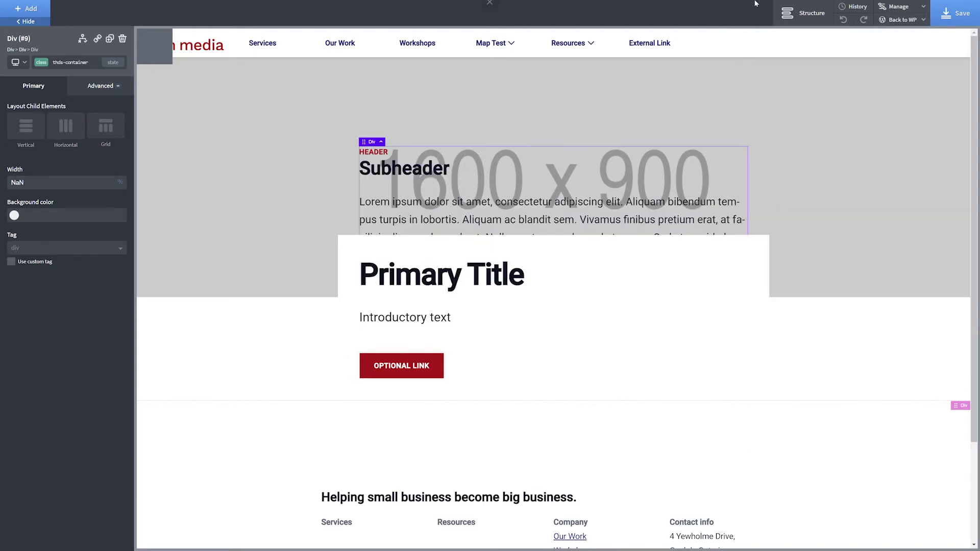
Move the copy section out of the hero so it sits directly below it at the page's top level.
left_click(805, 13)
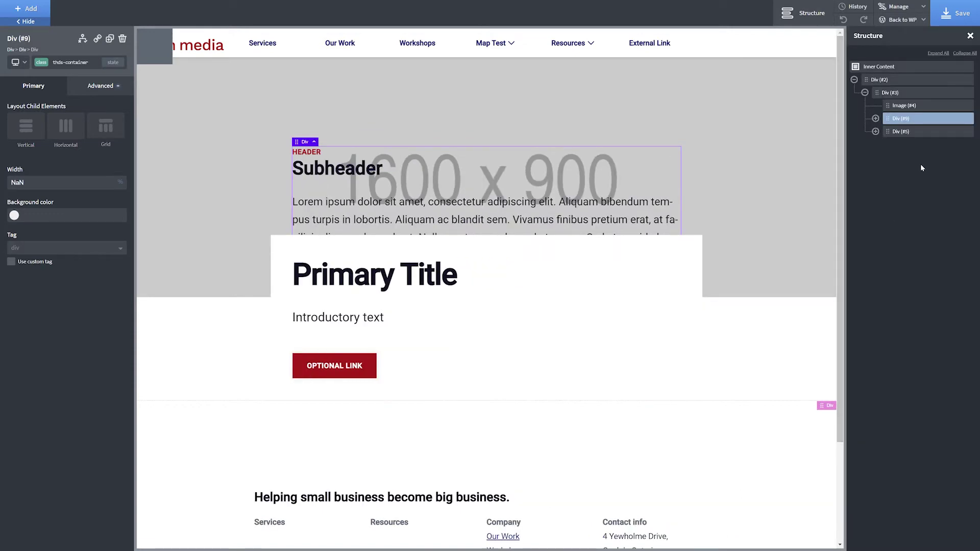
left_click_drag(900, 121, 876, 110)
left_click(854, 92)
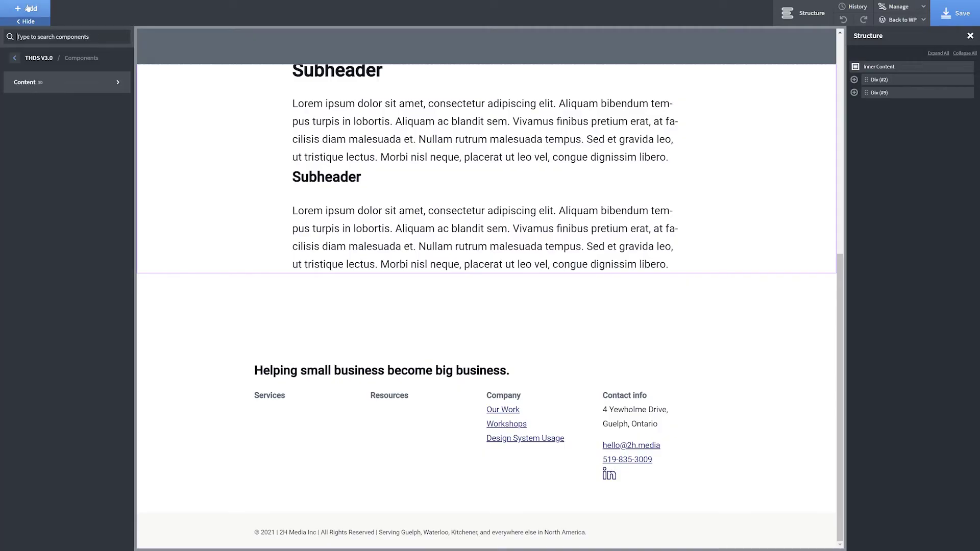
Add the boxed call-to-action component with a centred headline, text and red button below the copy section.
left_click(67, 83)
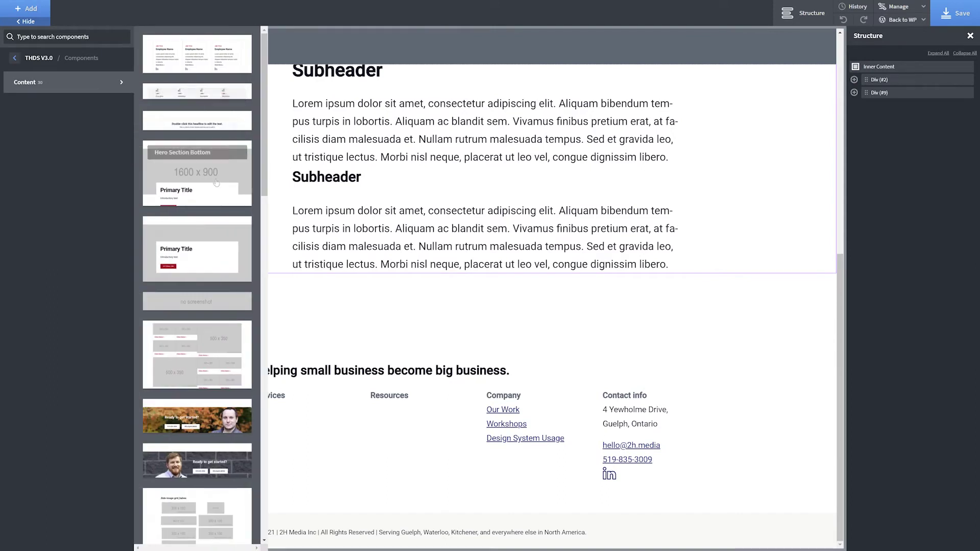
scroll(202, 306, "down", 8)
left_click(199, 410)
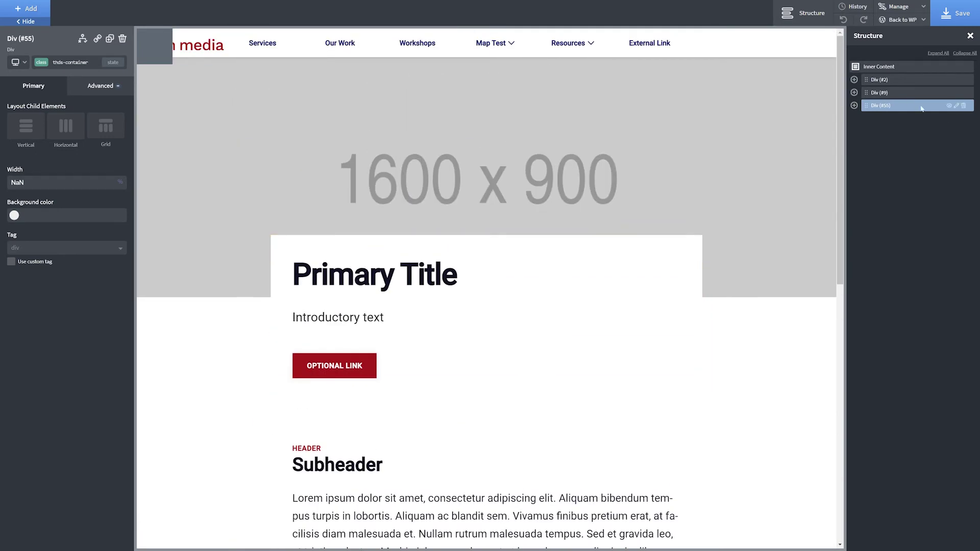
Add the Organism Aside Flex component and place it at the top level between the copy section and the call-to-action box.
left_click(879, 92)
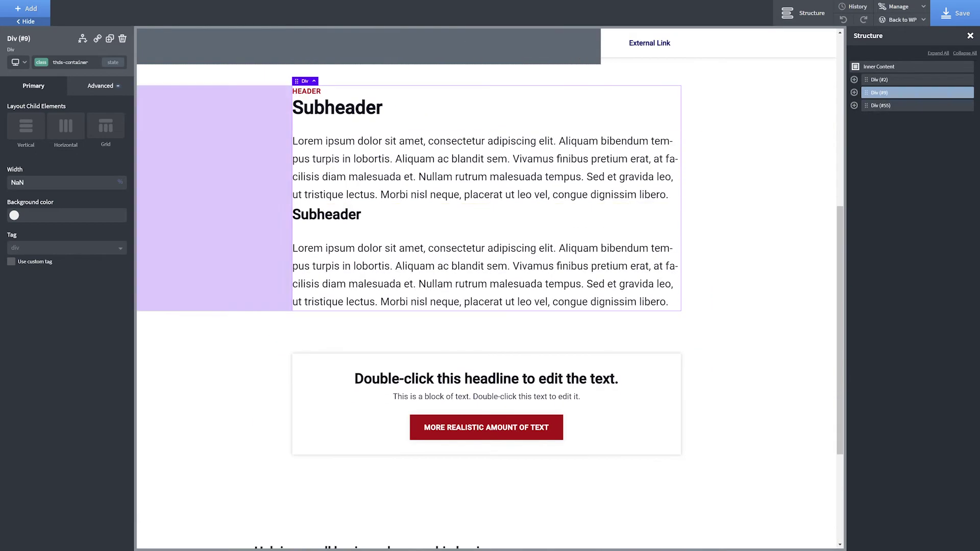
left_click(23, 15)
scroll(197, 306, "down", 2)
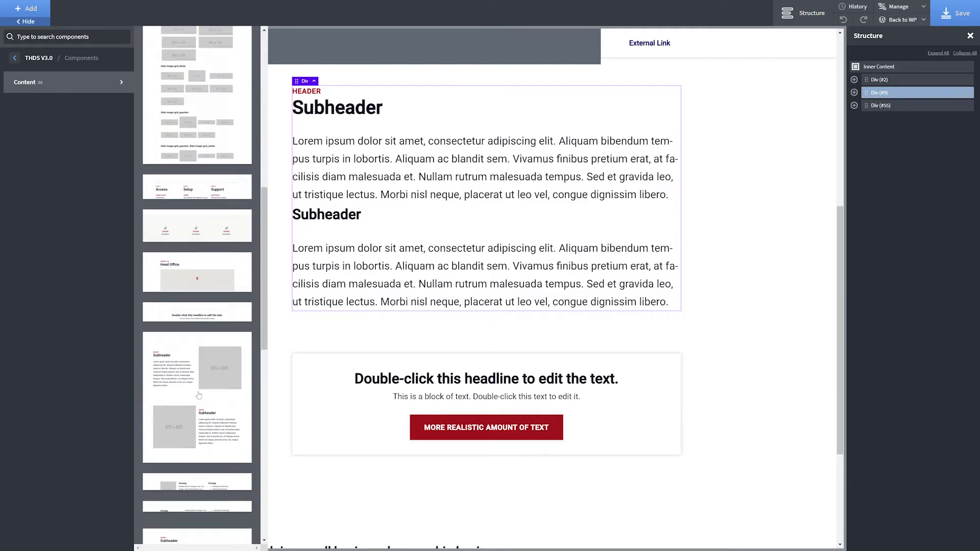
left_click(198, 344)
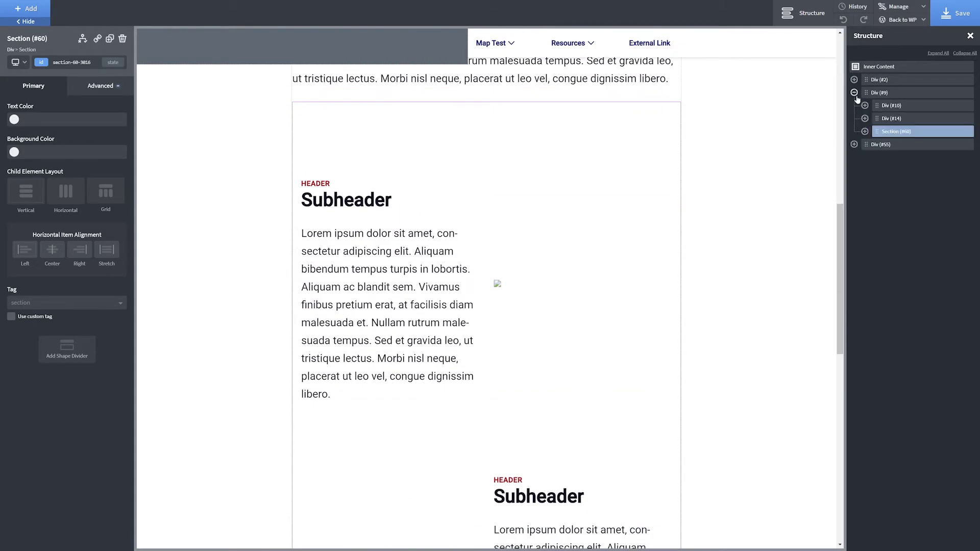
left_click_drag(879, 131, 869, 105)
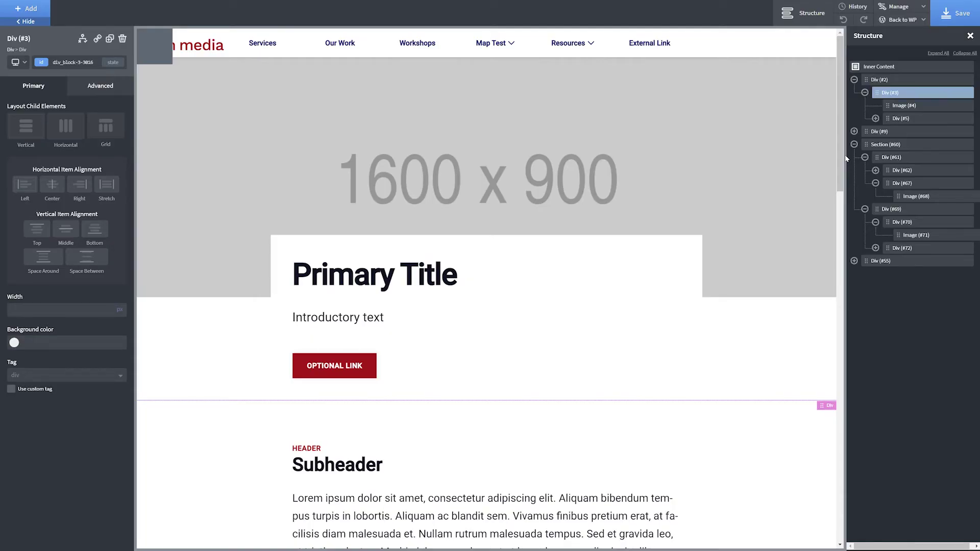
Replace the hero's primary title text with "Example Page".
scroll(798, 385, "down", 5)
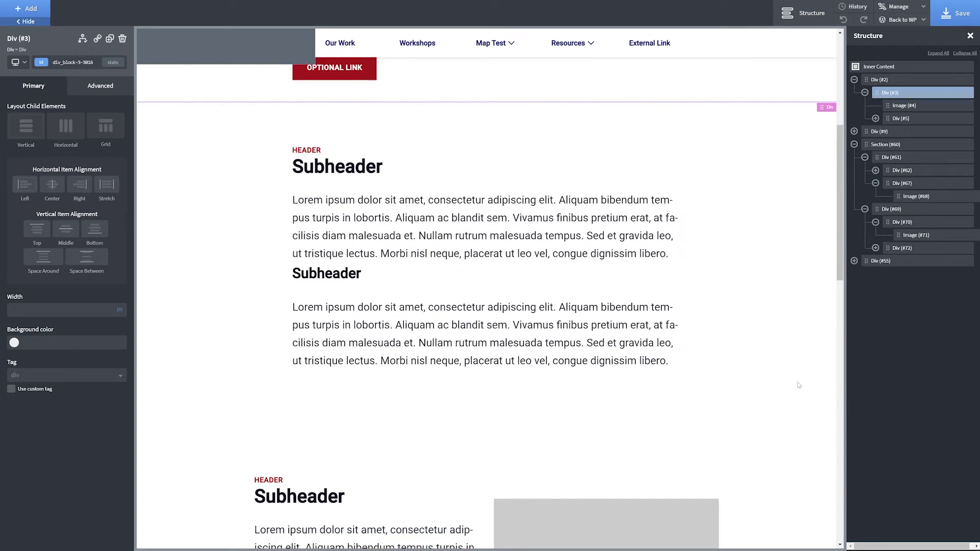
scroll(798, 385, "down", 7)
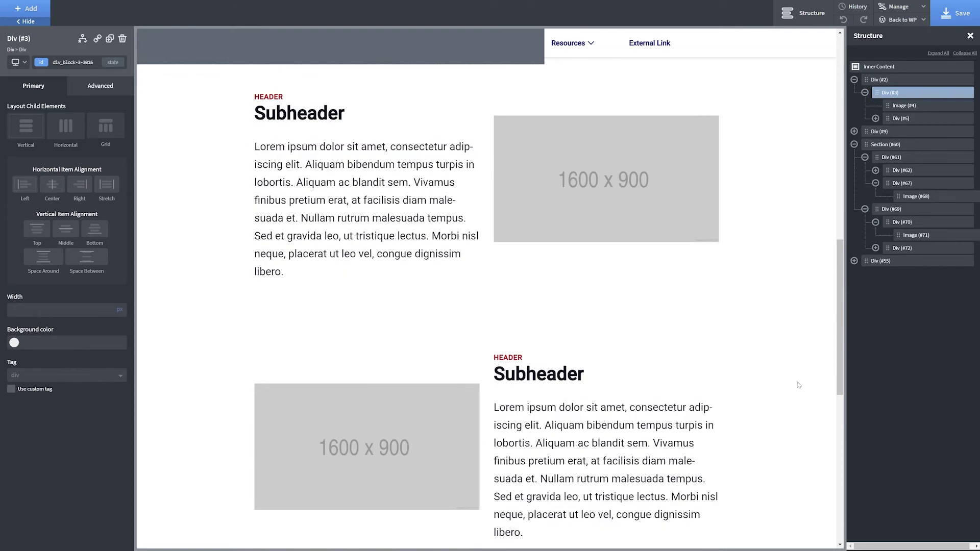
scroll(798, 385, "down", 6)
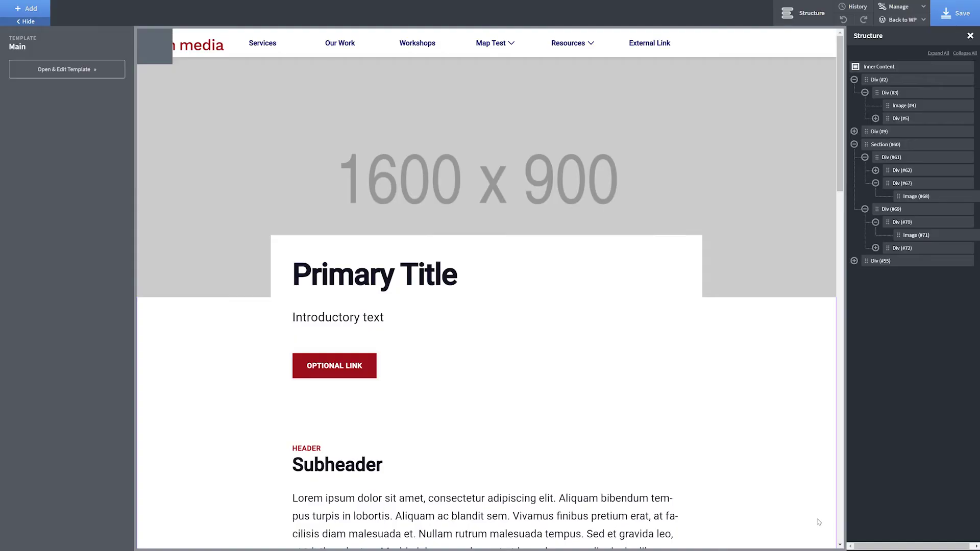
left_click(347, 271)
left_click(341, 278)
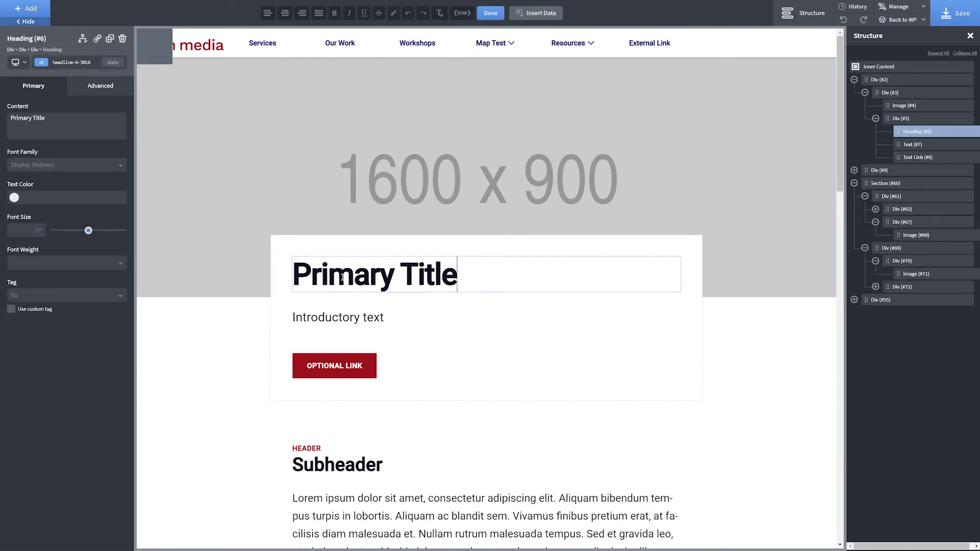
triple_click(342, 277)
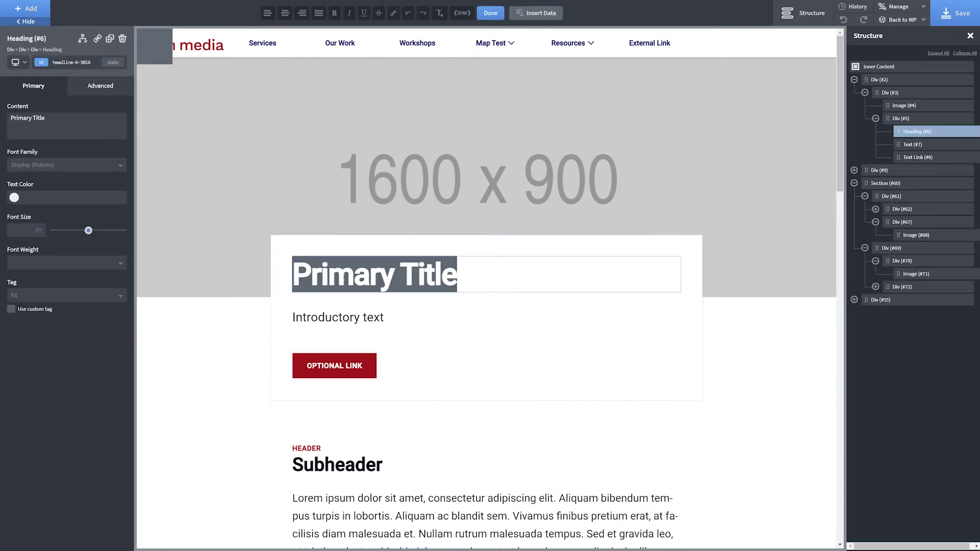
type("Example P")
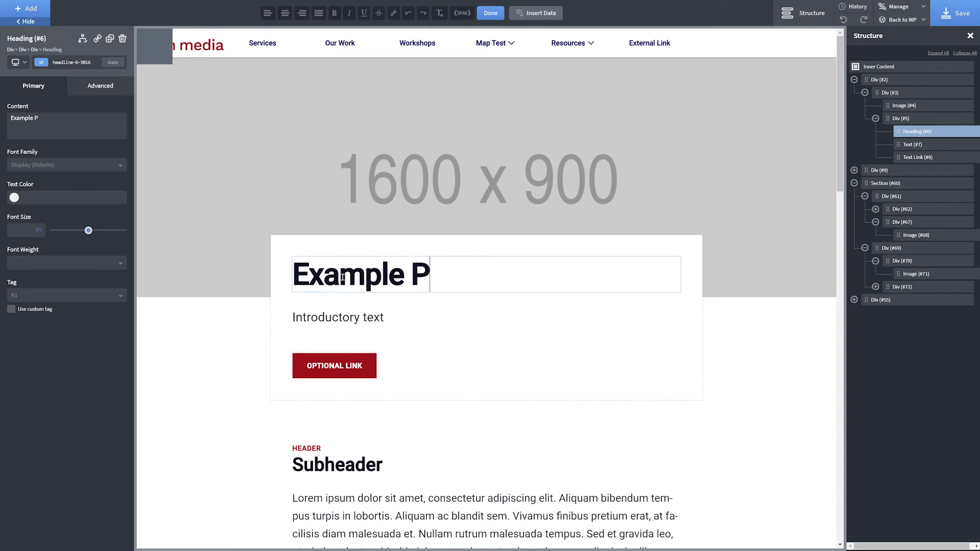
type("age")
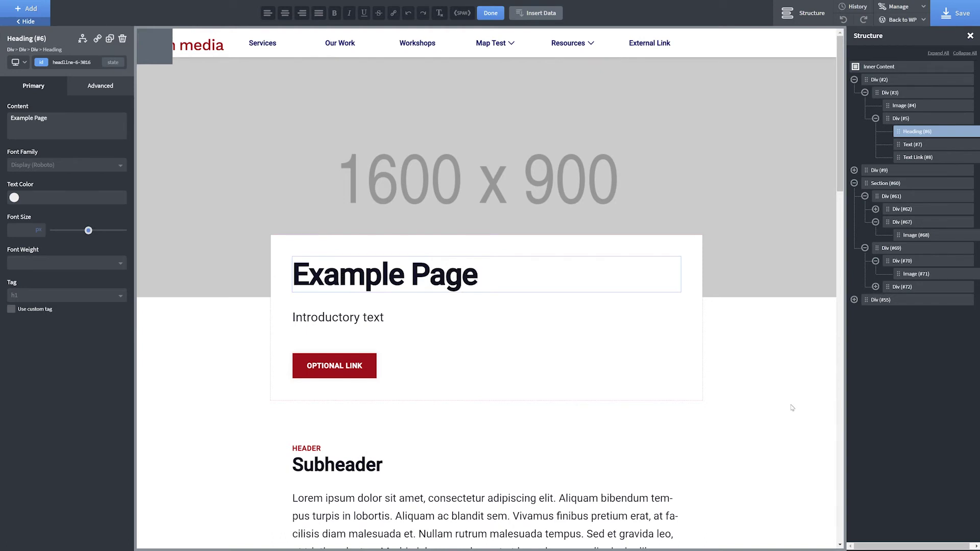
Replace the hero's placeholder image with the media library photo of two laughing men outdoors.
left_click(771, 231)
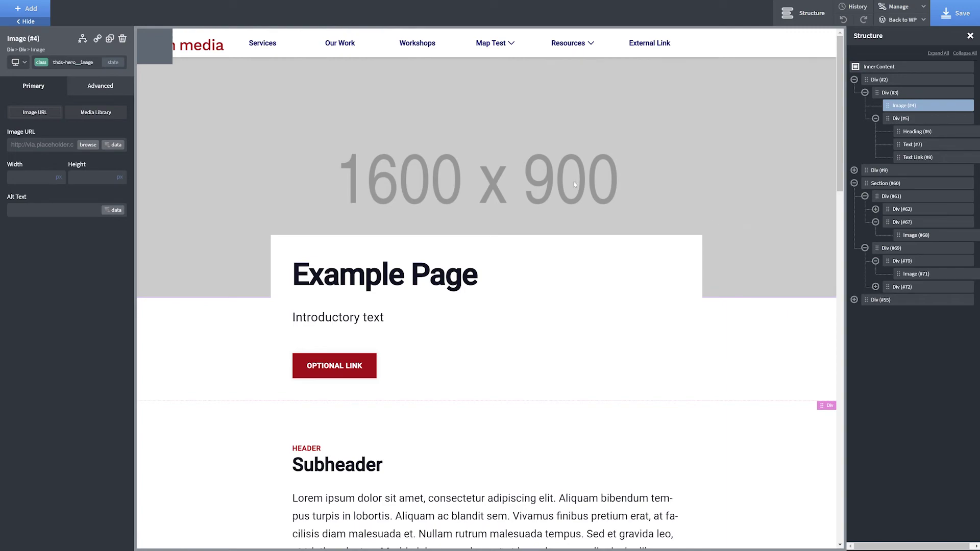
left_click(89, 146)
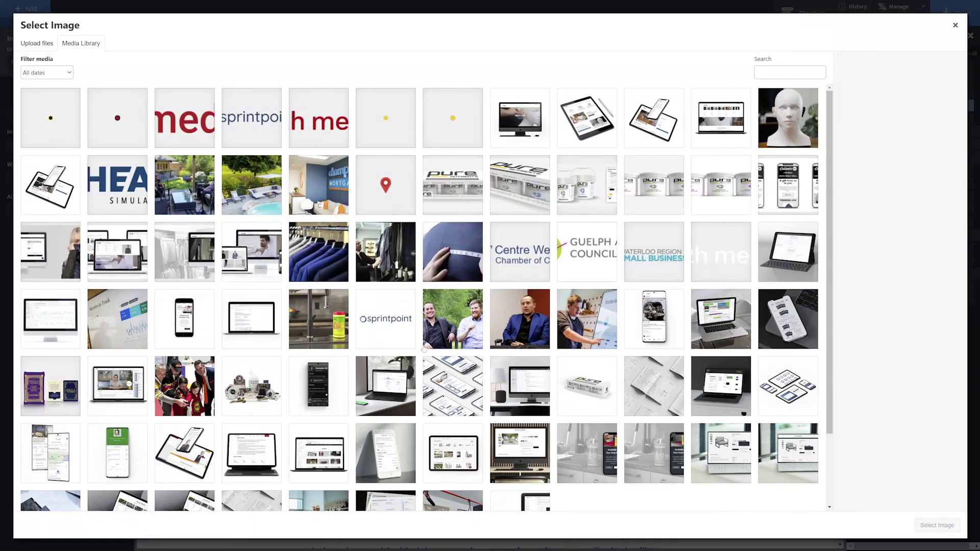
left_click(432, 322)
left_click(956, 528)
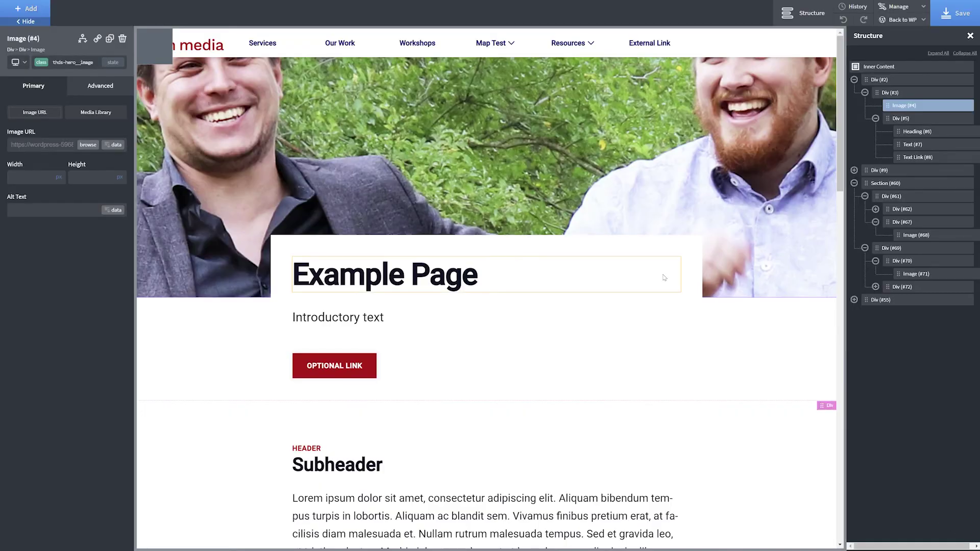
Set the studio desk image in the second aside row to full size and save the page layout.
scroll(394, 403, "down", 1)
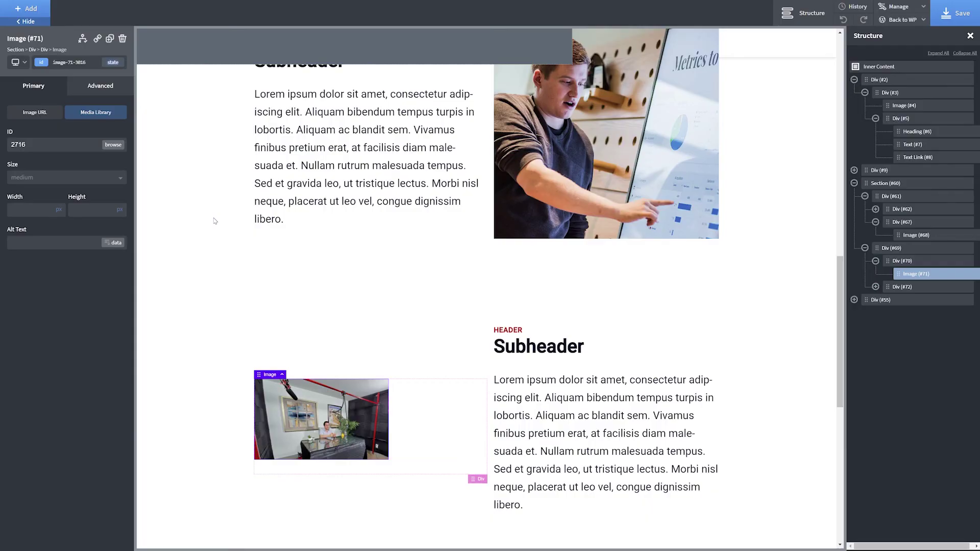
left_click(83, 179)
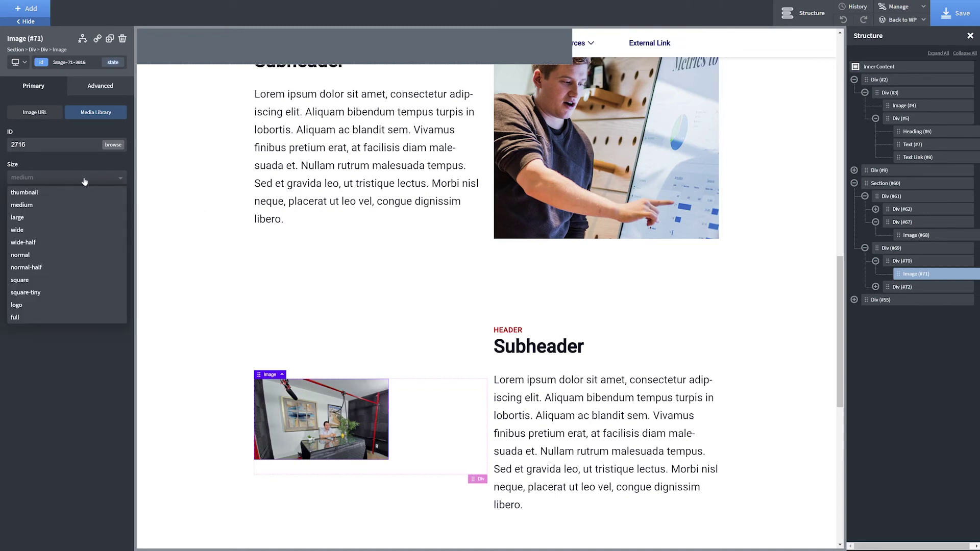
left_click(67, 318)
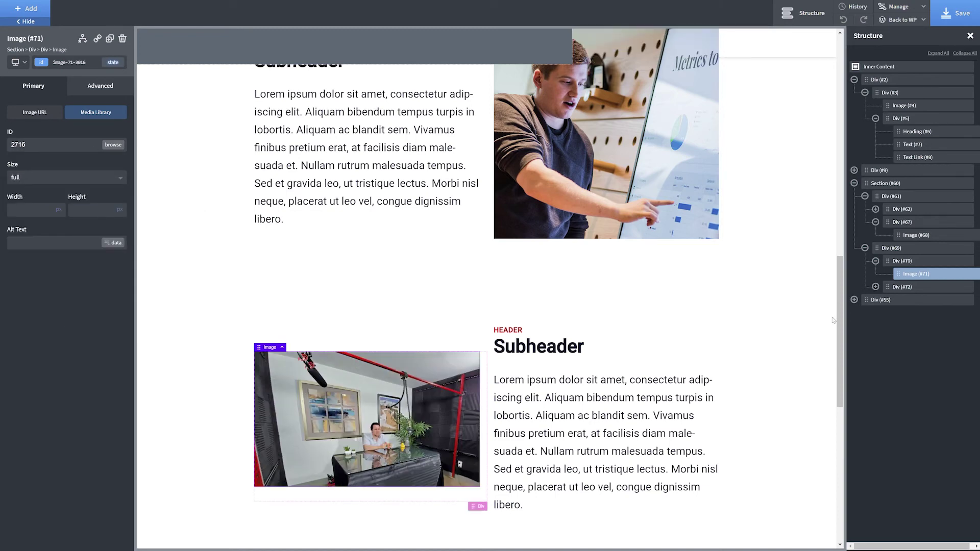
left_click(944, 10)
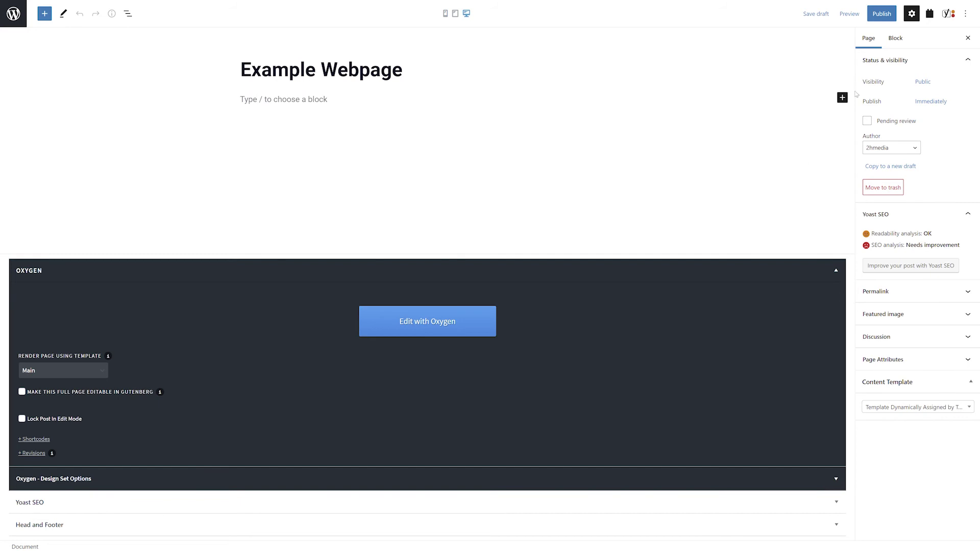
Publish the Example Webpage from the WordPress editor and open the live page.
left_click(881, 13)
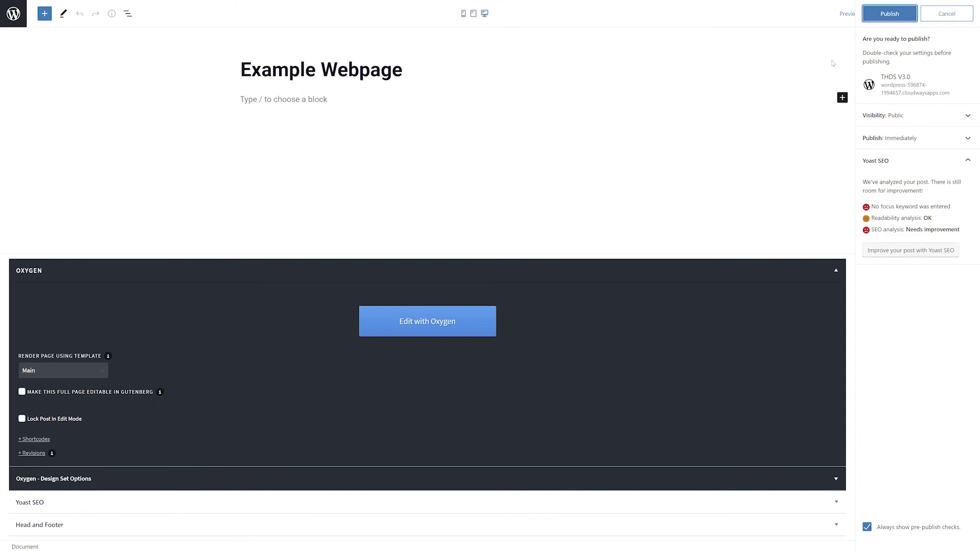
left_click(890, 15)
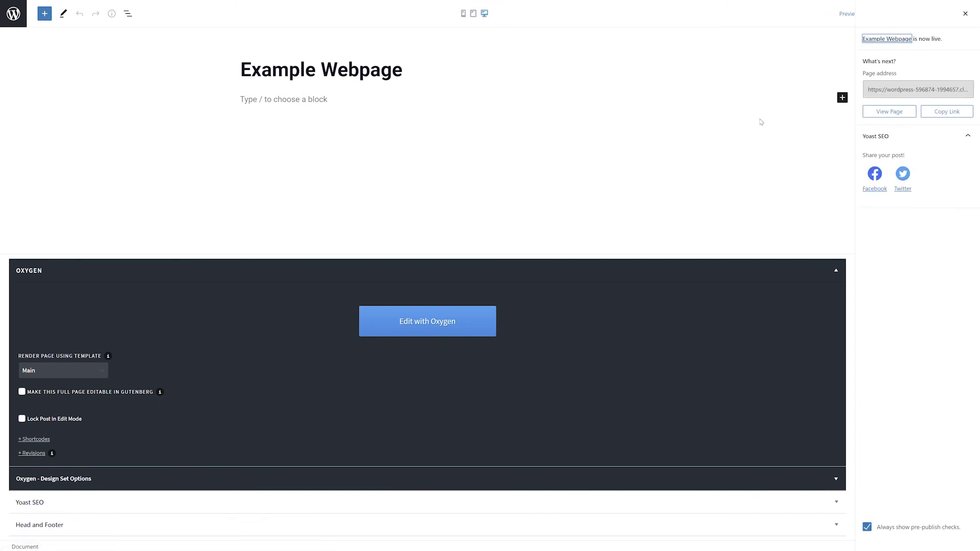
left_click(908, 114)
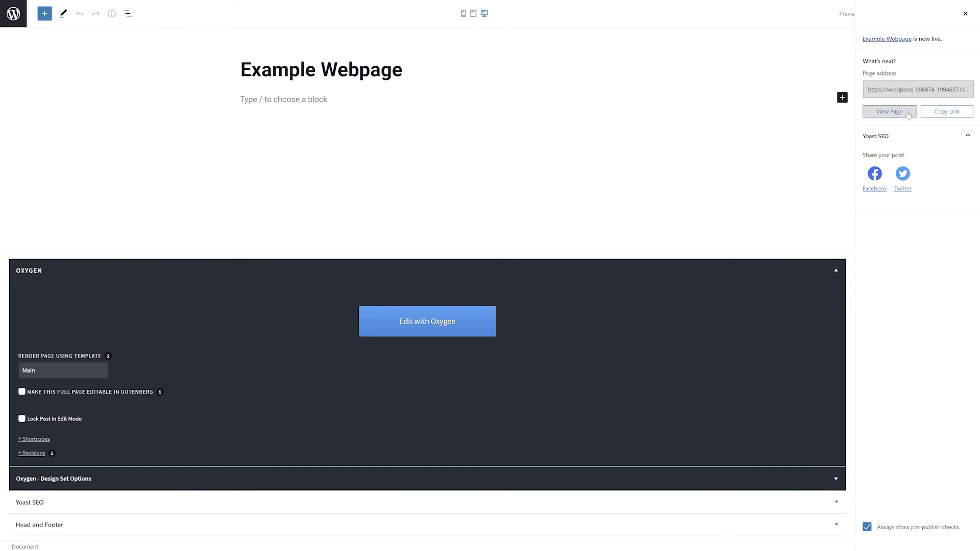